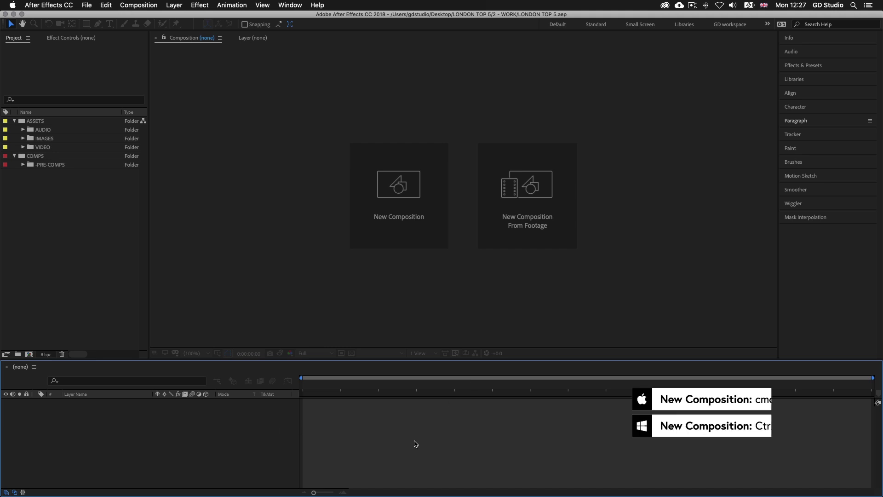
# - Start a new composition named Main Comp on the HDTV 1080 25 preset at Full resolution
pyautogui.press('super+n')
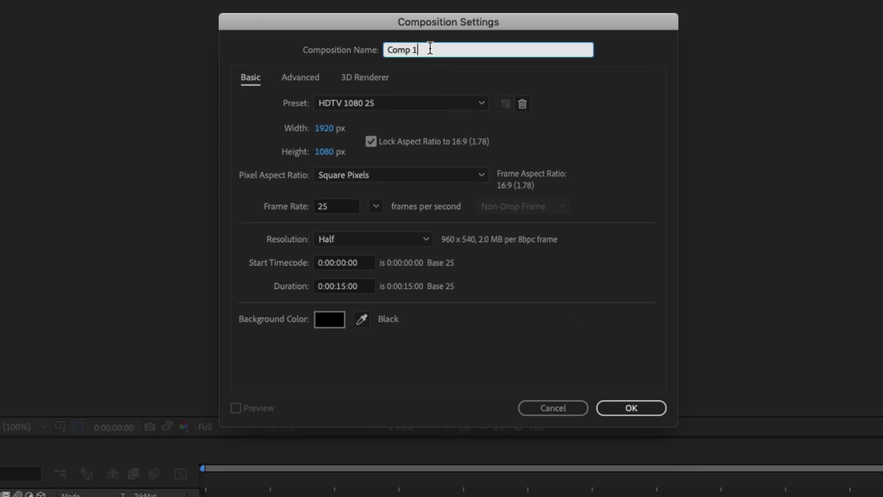
pyautogui.write('Main Comp')
pyautogui.click(415, 103)
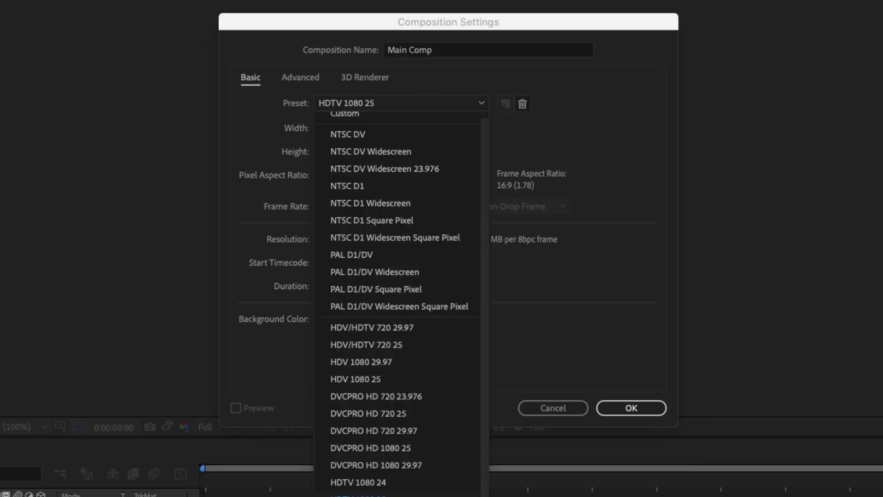
pyautogui.press('Escape')
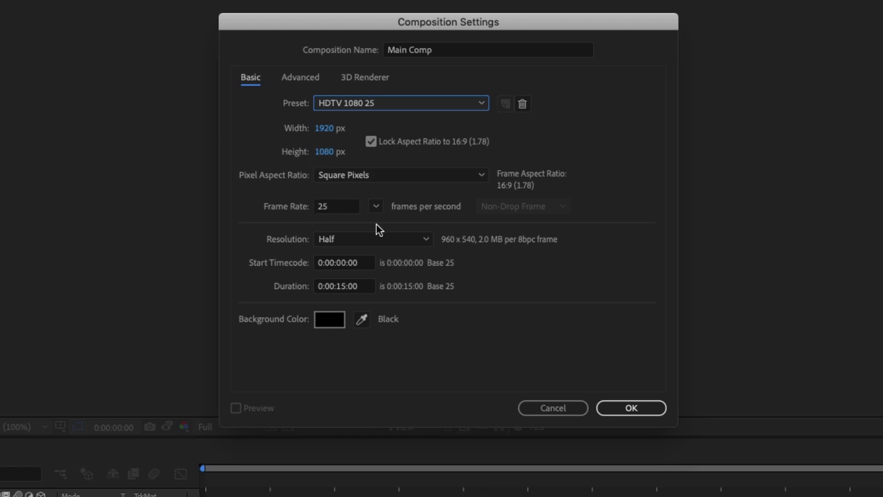
pyautogui.click(363, 236)
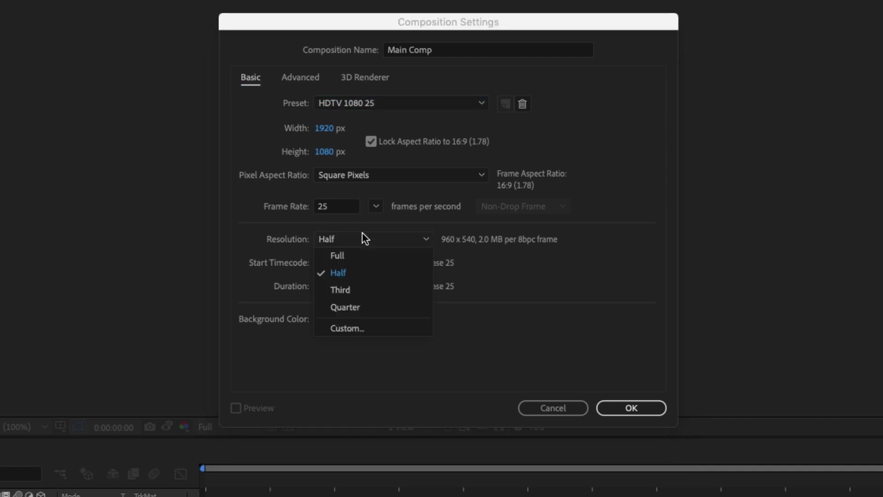
pyautogui.click(352, 256)
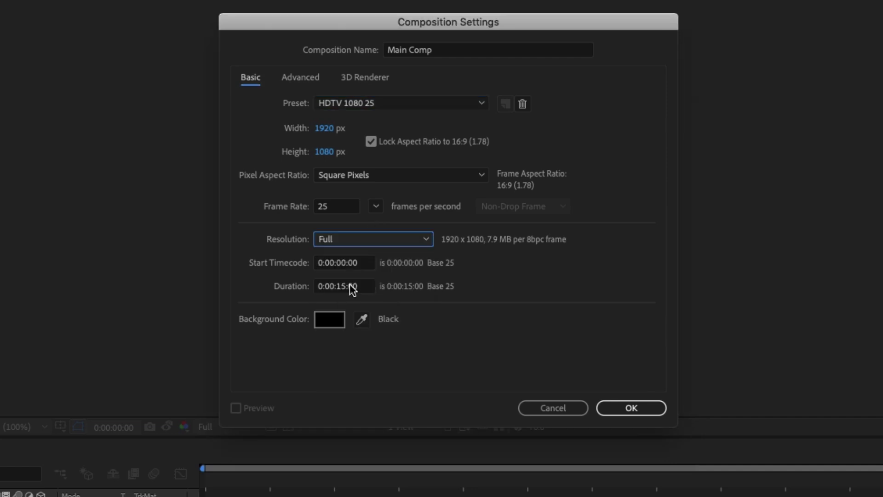
# - Set the duration to 0:01:20:00, keep the black background, and create the composition
pyautogui.click(336, 286)
pyautogui.press('BackSpace')
pyautogui.write('1')
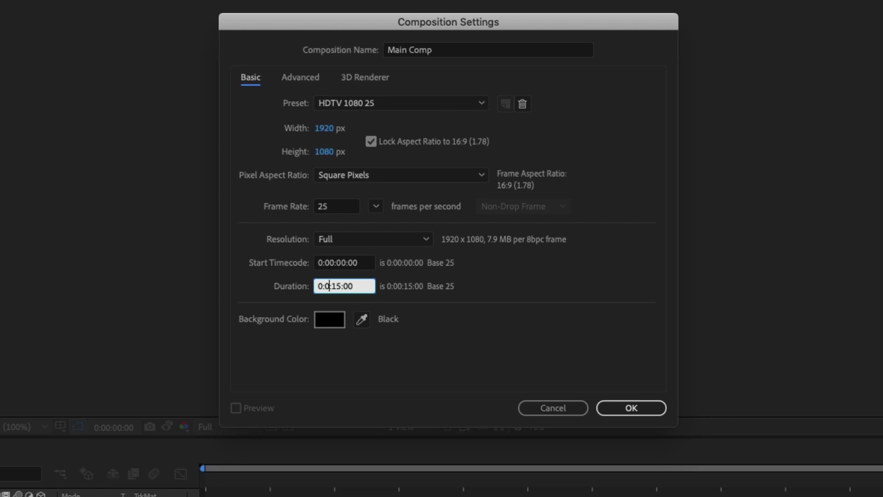
pyautogui.click(341, 286)
pyautogui.press('BackSpace')
pyautogui.press('BackSpace')
pyautogui.write('20')
pyautogui.click(330, 320)
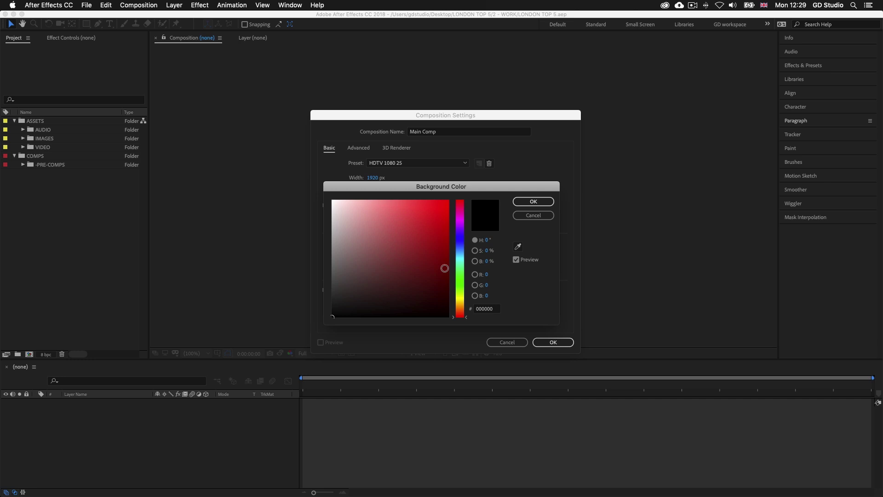
pyautogui.click(532, 202)
pyautogui.click(554, 342)
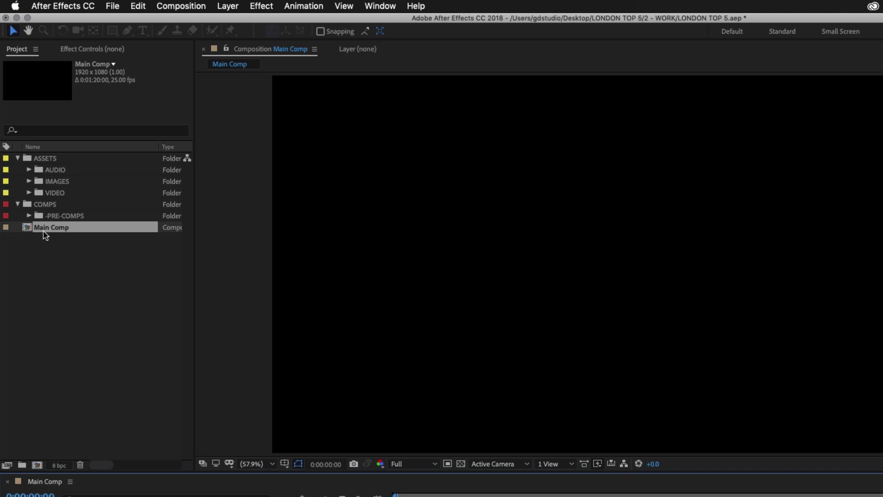
# - Move Main Comp into the COMPS folder and set its label to Red
pyautogui.moveTo(43, 231); pyautogui.dragTo(44, 206)
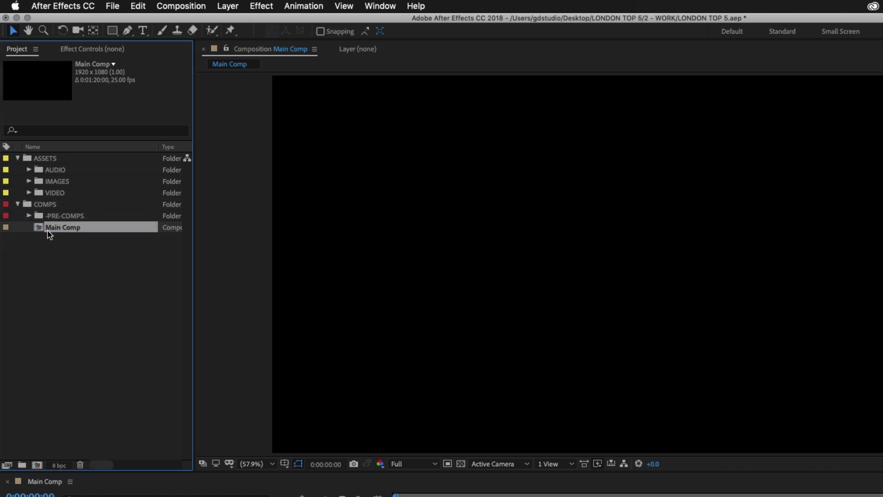
pyautogui.click(6, 228)
pyautogui.click(25, 274)
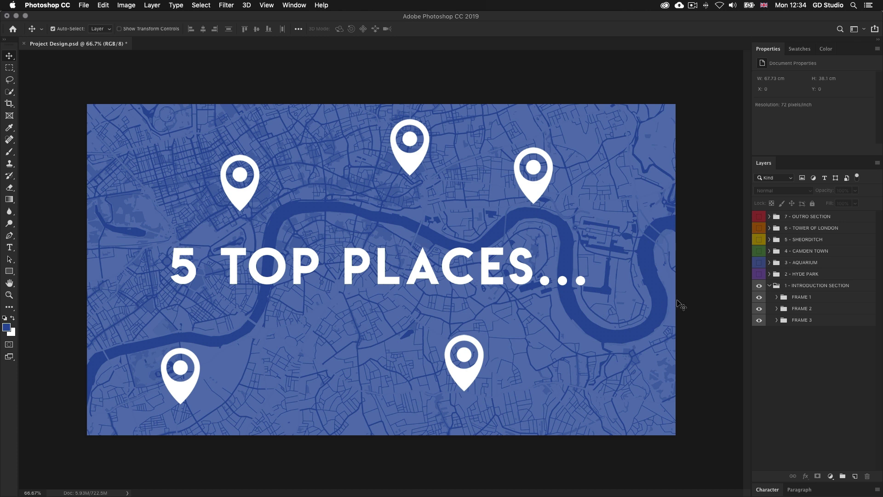
# - Select the FRAME 1 layer group, then switch to the Finder PROJECT FOLDER window
pyautogui.click(801, 298)
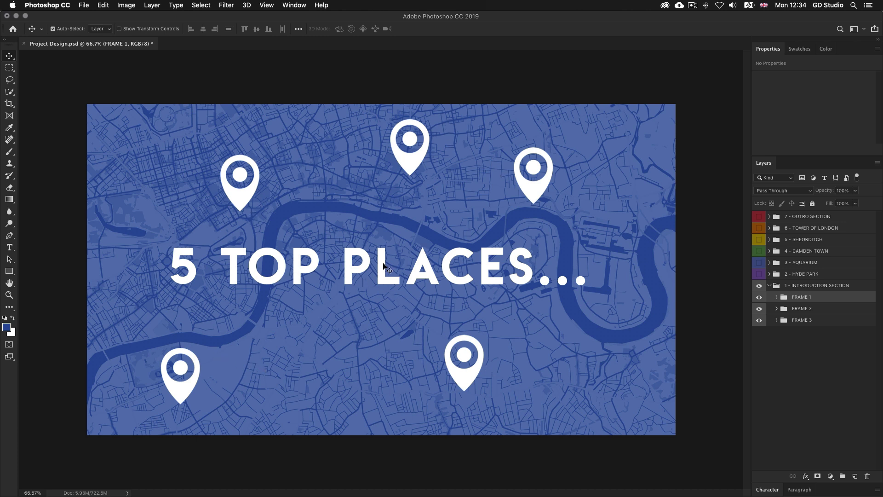
pyautogui.press('super')
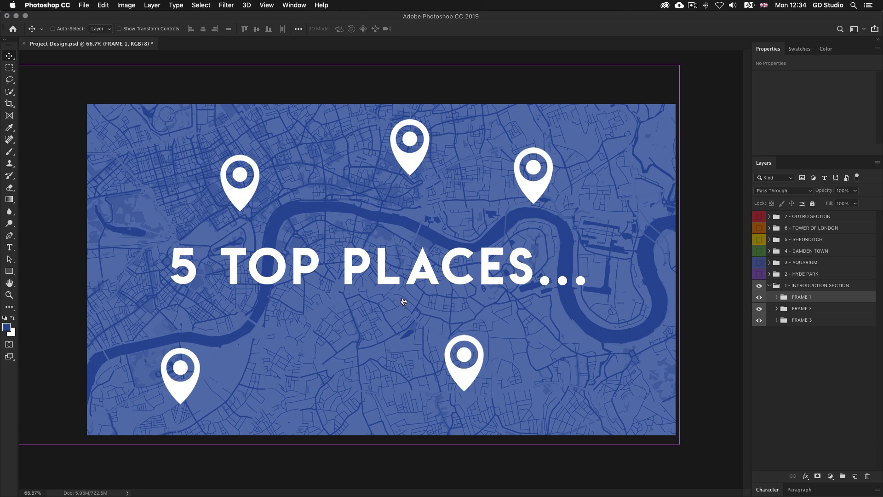
pyautogui.press('super+Tab')
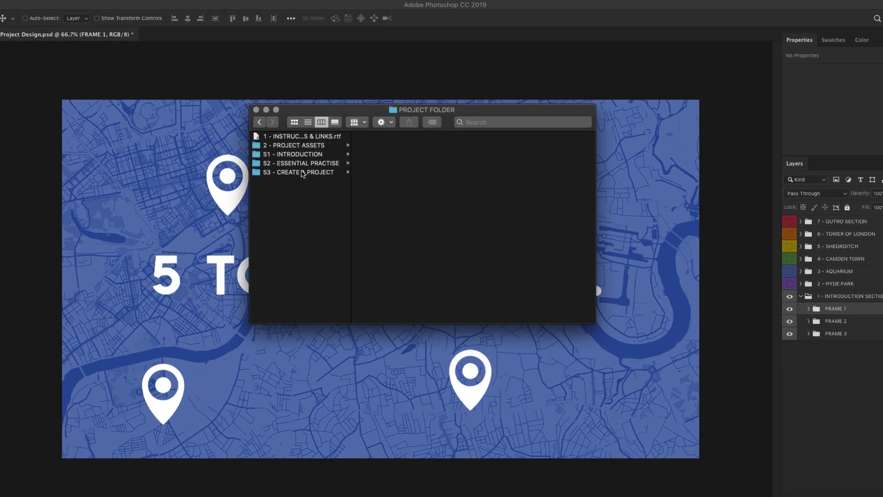
# - Browse to the 5 - Design folder, select Project Design.psd, then go back to Photoshop
pyautogui.click(303, 172)
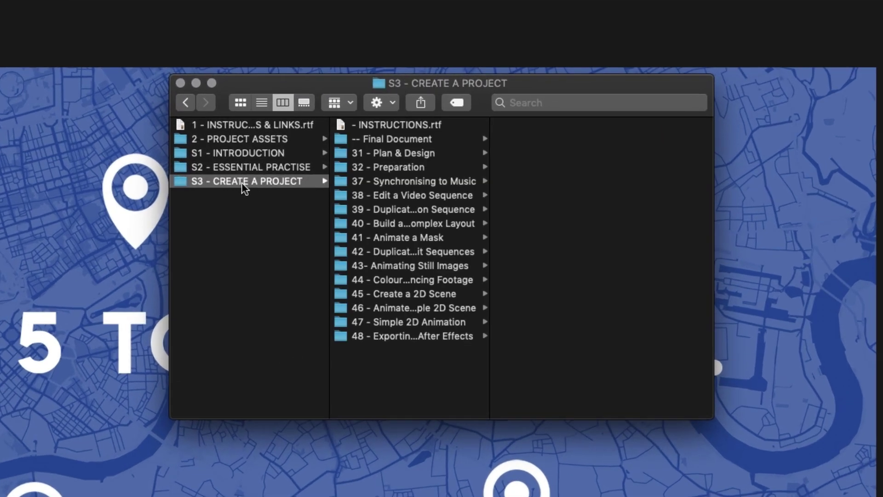
pyautogui.click(402, 153)
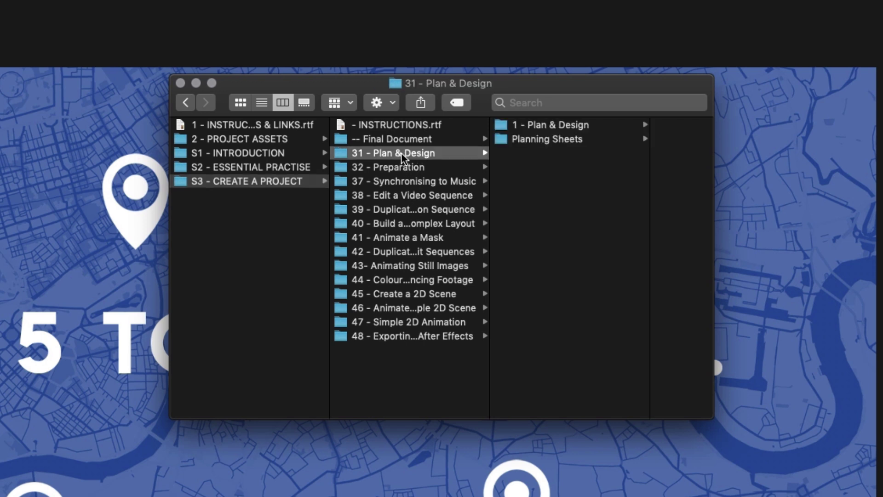
pyautogui.click(556, 125)
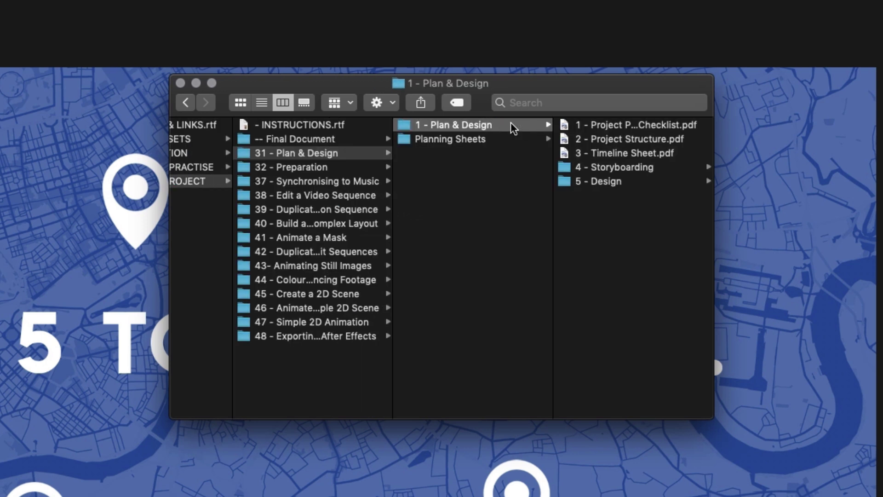
pyautogui.click(614, 182)
pyautogui.click(600, 126)
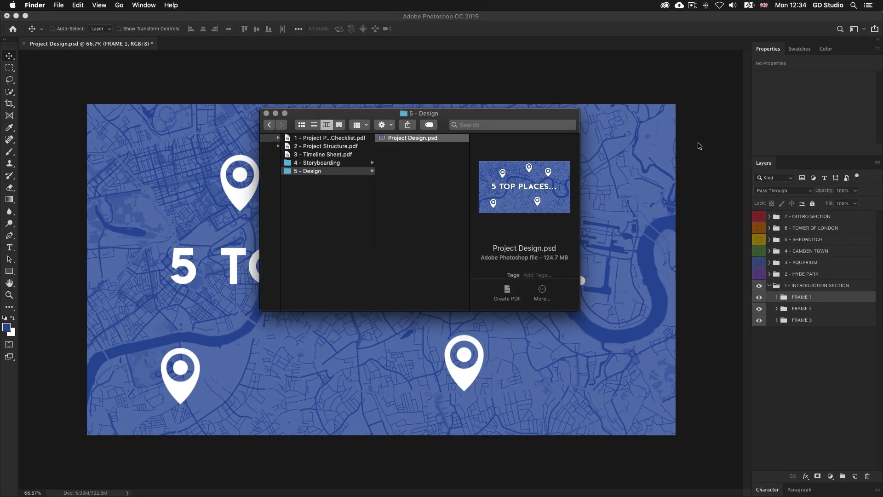
pyautogui.click(699, 146)
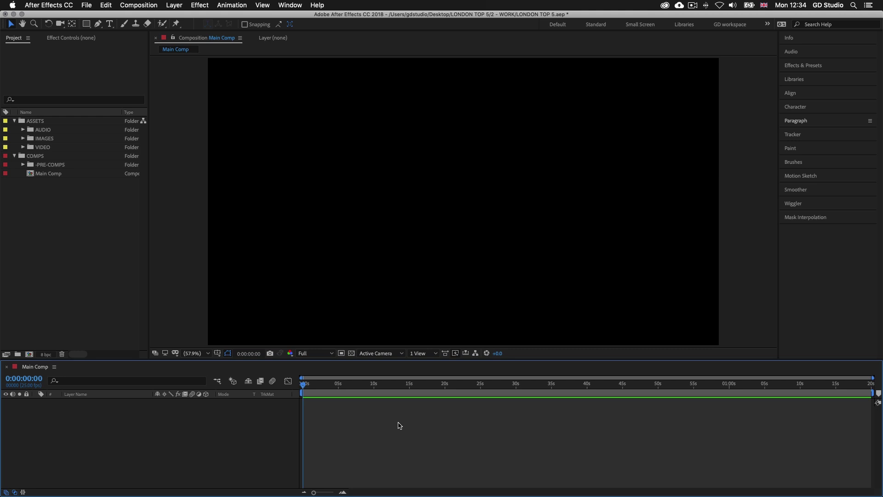
# - Open Solid Settings for a new solid with Cmd+Y and move the dialog aside
pyautogui.press('super+y')
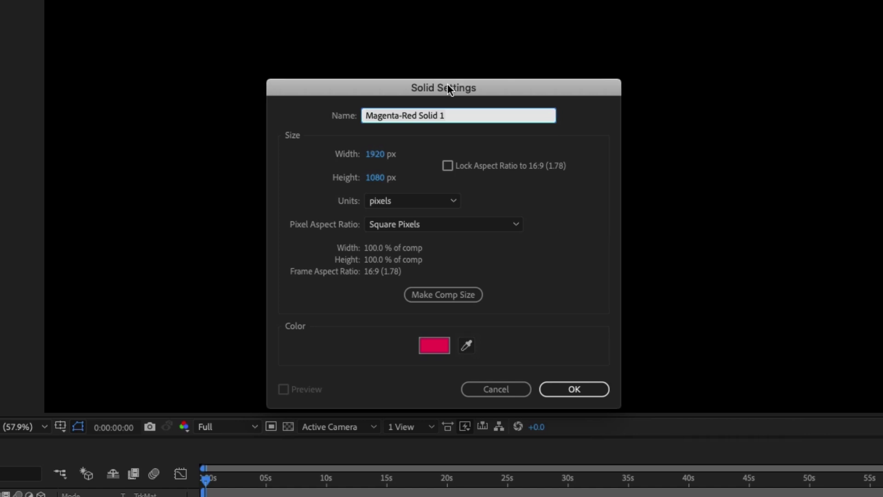
pyautogui.moveTo(450, 88); pyautogui.dragTo(439, 69)
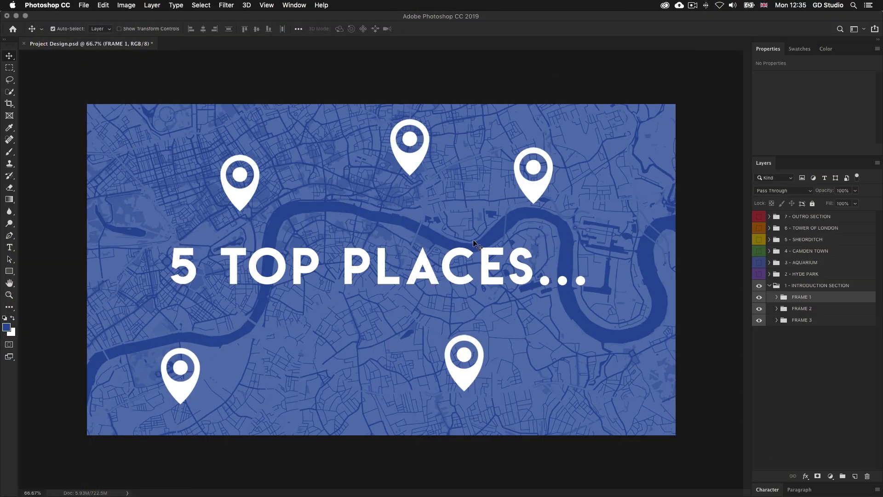
# - Sample the map's blue with the Eyedropper and select its hex value 274e9d for copying
pyautogui.click(9, 128)
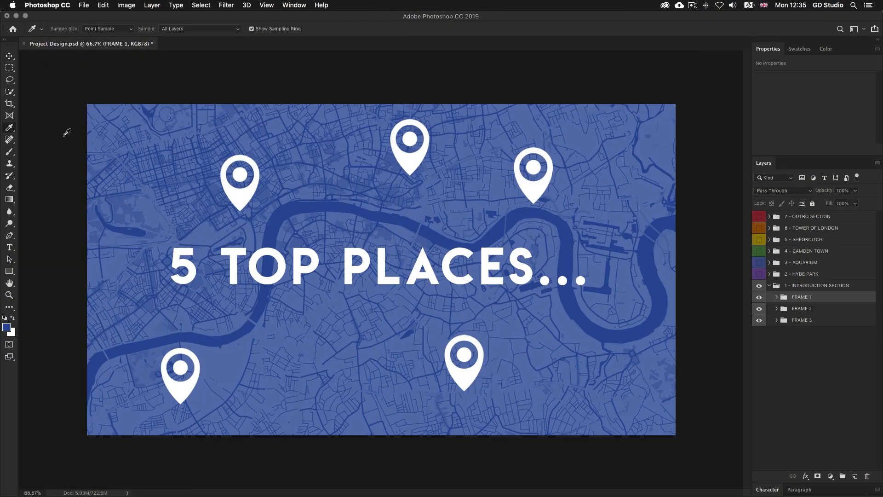
pyautogui.moveTo(290, 209); pyautogui.dragTo(294, 207)
pyautogui.click(7, 327)
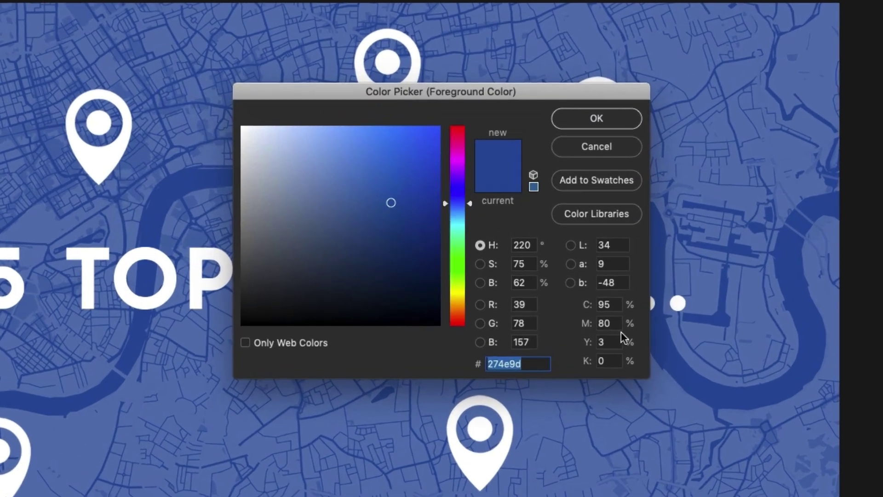
pyautogui.click(490, 318)
pyautogui.moveTo(493, 317); pyautogui.dragTo(460, 317)
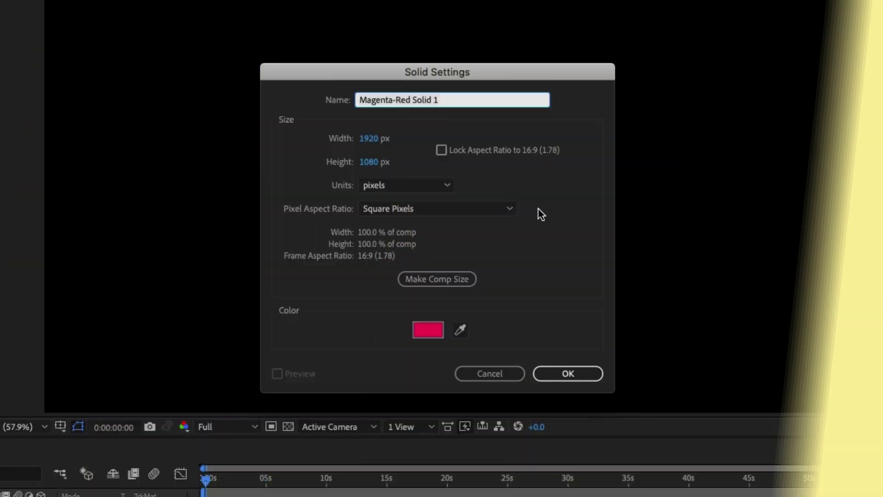
# - Paste hex 274E9D as the solid colour and create the Deep Royal Blue solid
pyautogui.click(426, 330)
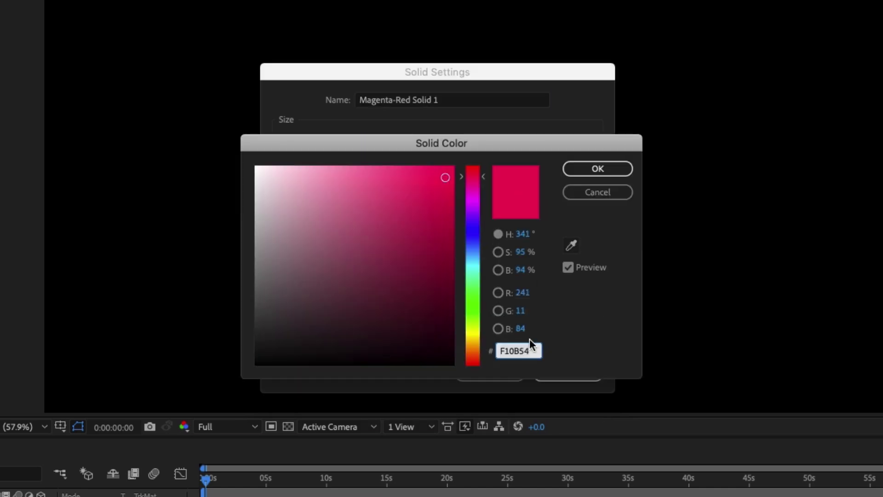
pyautogui.write('274E9D')
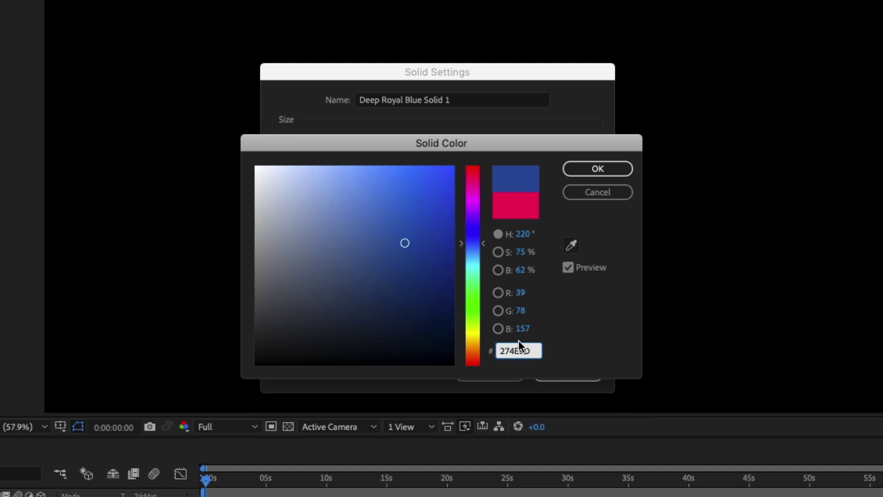
pyautogui.click(588, 170)
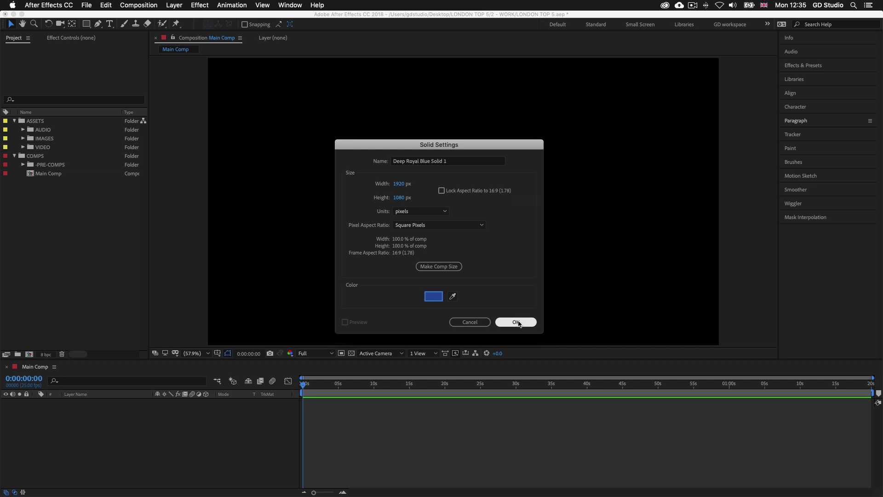
pyautogui.click(517, 323)
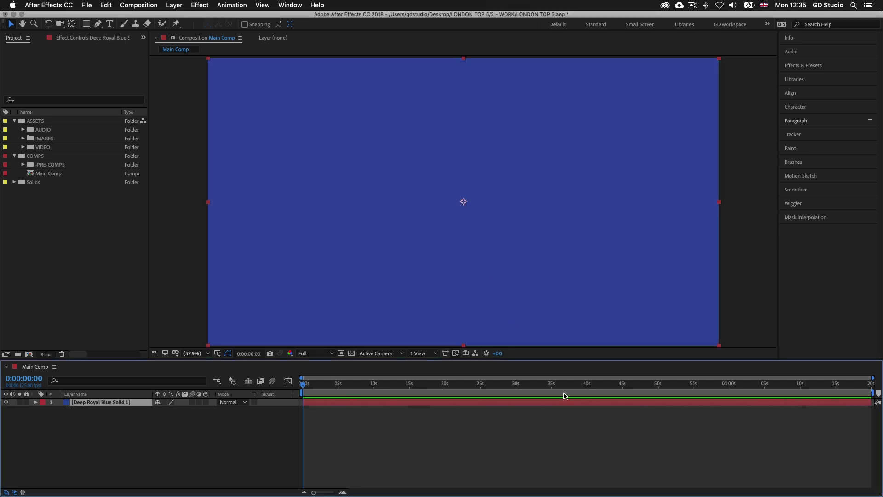
# - Enlarge the viewer area and change the Deep Royal Blue Solid 1 label to Peach
pyautogui.moveTo(734, 366); pyautogui.dragTo(734, 393)
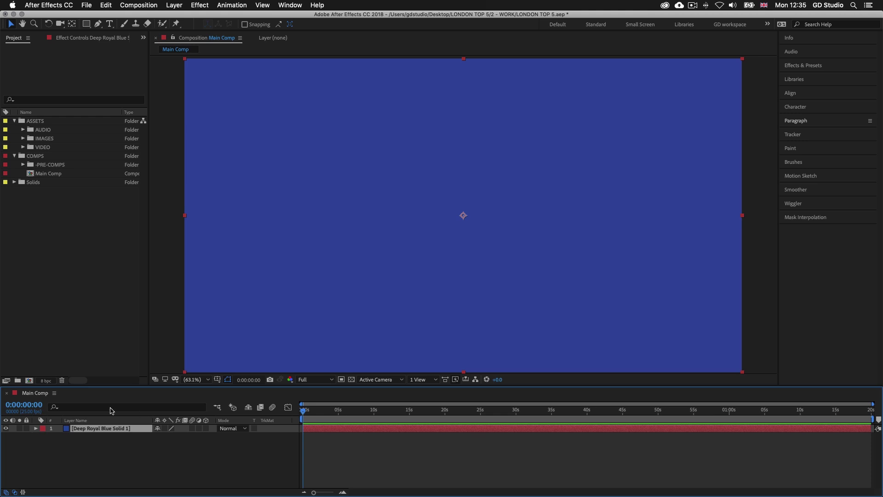
pyautogui.click(43, 430)
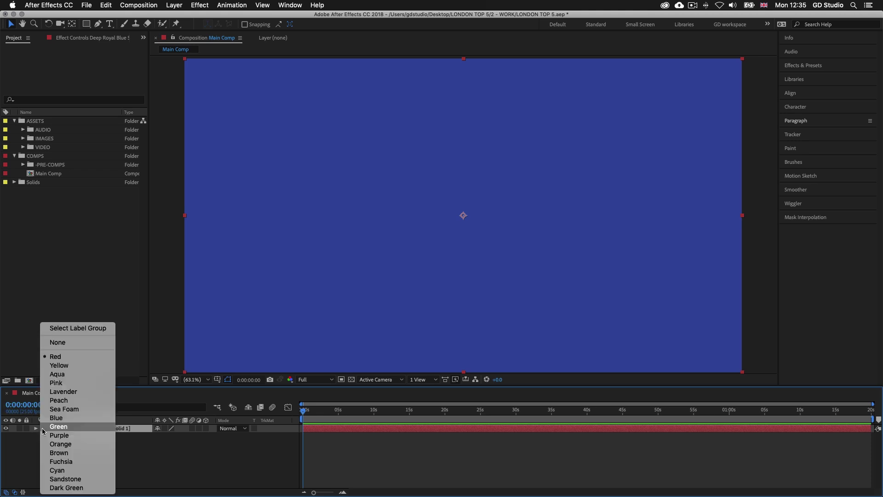
pyautogui.click(57, 400)
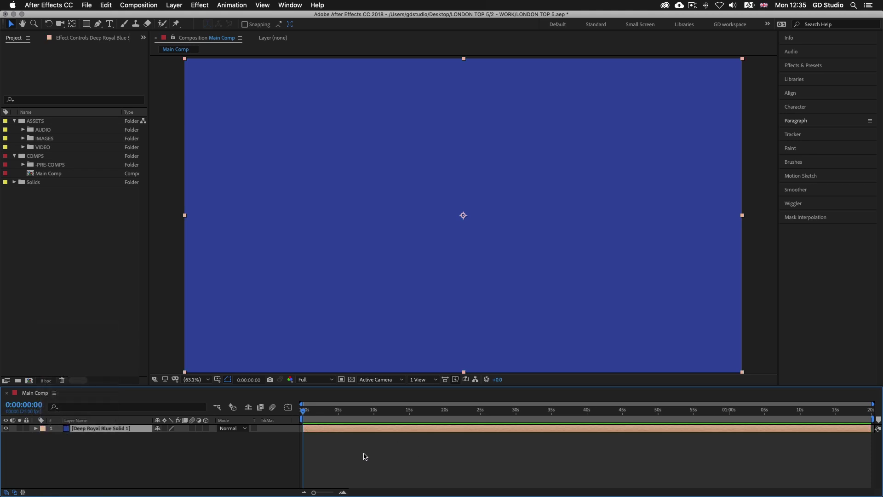
pyautogui.click(32, 207)
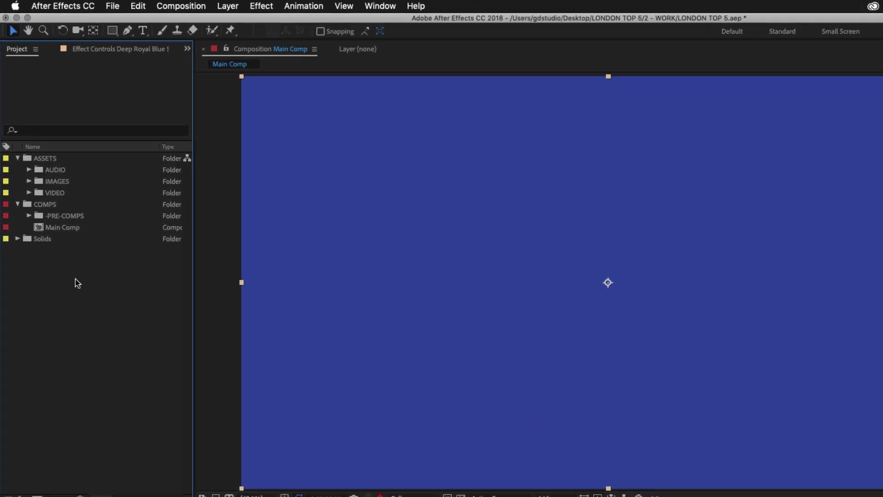
# - Move the Solids folder into ASSETS and then into its IMAGES folder
pyautogui.click(37, 183)
pyautogui.click(16, 239)
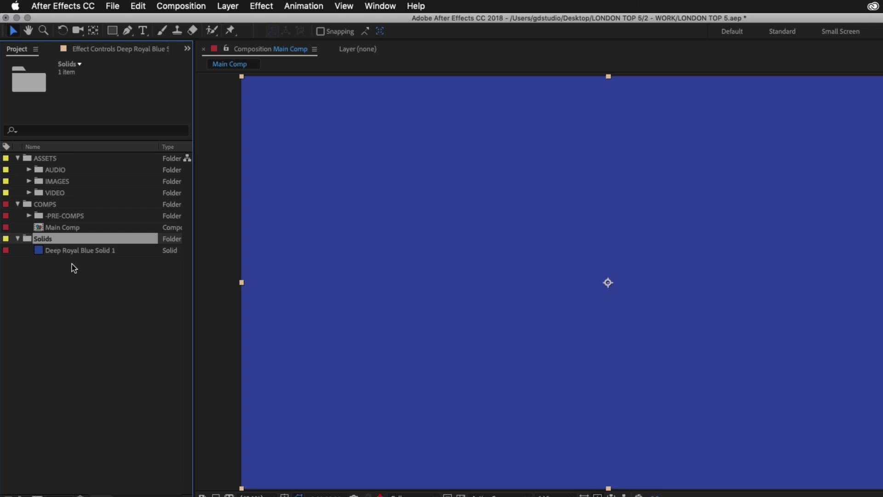
pyautogui.click(18, 239)
pyautogui.moveTo(39, 240); pyautogui.dragTo(43, 160)
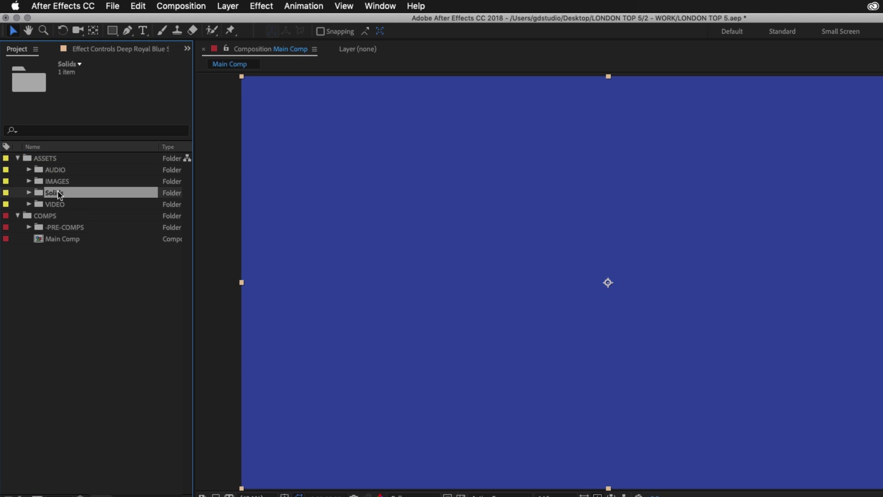
pyautogui.moveTo(56, 195); pyautogui.dragTo(55, 184)
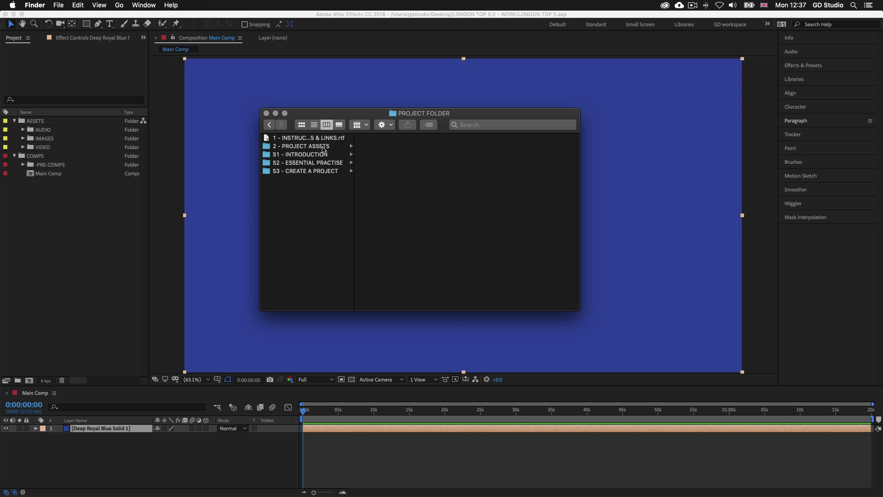
# - Import London Map.jpg from 2 - PROJECT ASSETS > IMAGES > JPEG > LOCATION into the project
pyautogui.click(304, 147)
pyautogui.click(379, 163)
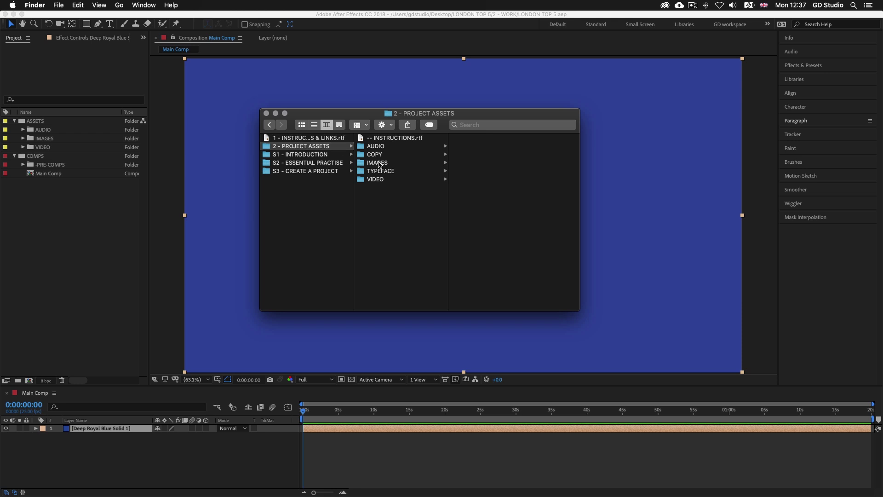
pyautogui.click(471, 155)
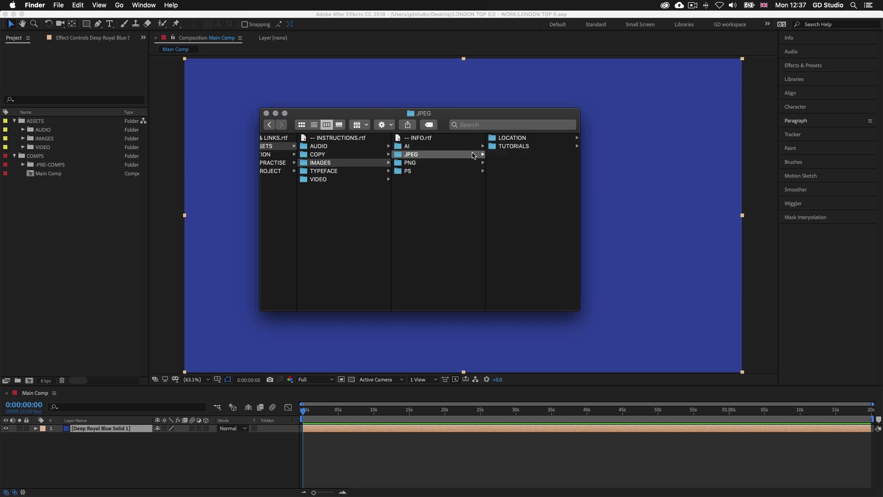
pyautogui.click(511, 138)
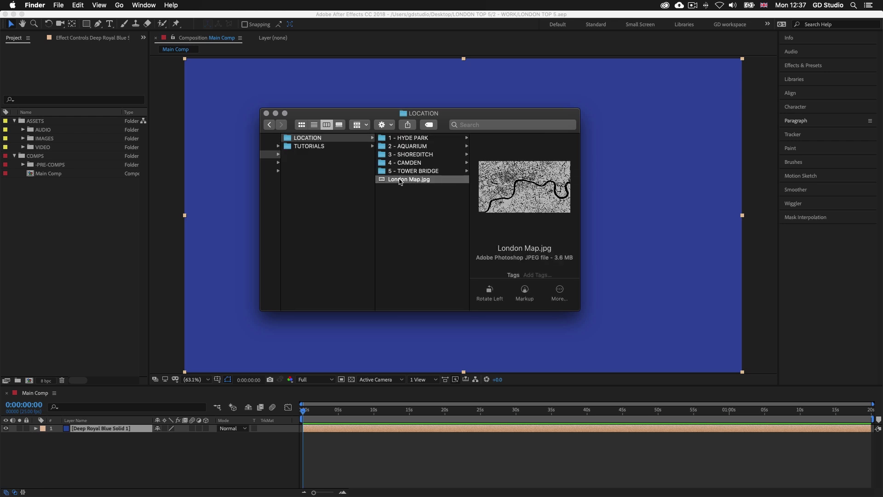
pyautogui.moveTo(400, 181); pyautogui.dragTo(62, 228)
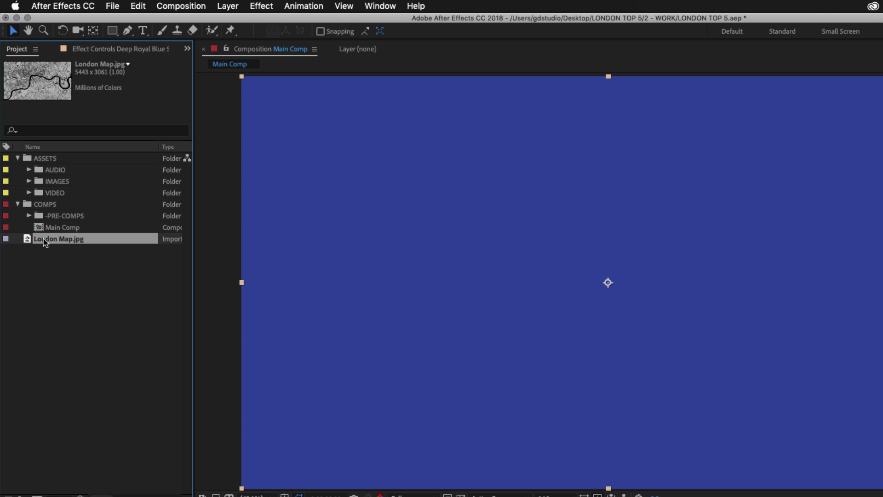
# - Move London Map.jpg into ASSETS > IMAGES > JPG and expand those folders to show it
pyautogui.moveTo(46, 242); pyautogui.dragTo(42, 195)
pyautogui.click(29, 180)
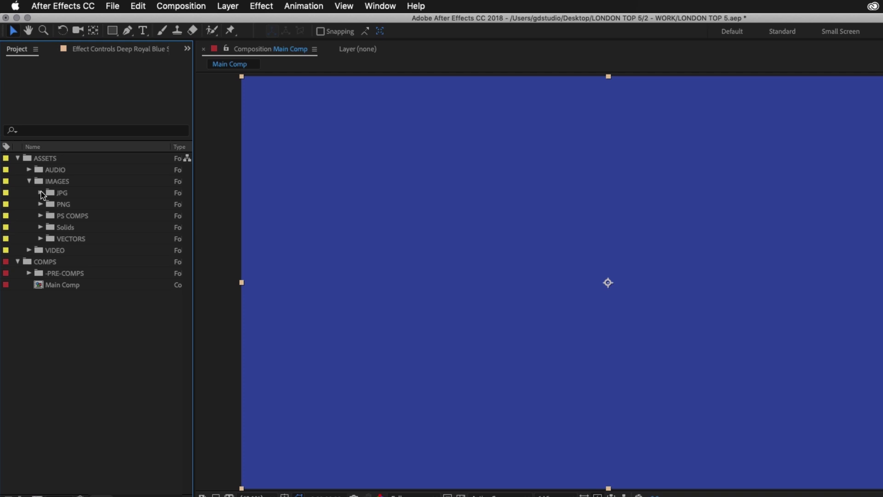
pyautogui.click(40, 193)
pyautogui.click(75, 205)
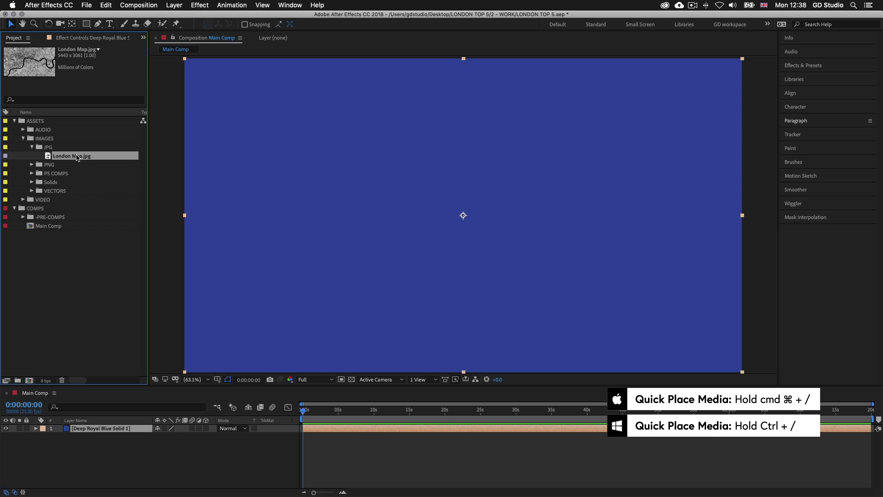
# - Add London Map.jpg to Main Comp above the blue solid and scale it to 37%
pyautogui.press('super+slash')
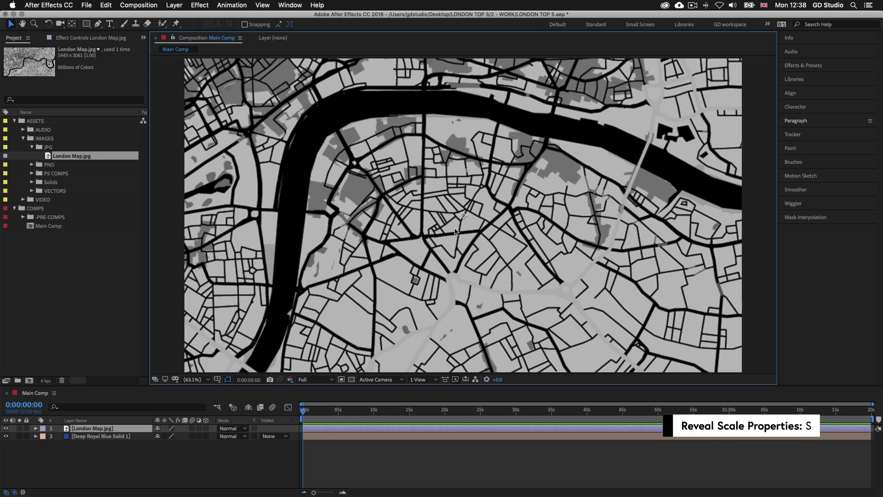
pyautogui.press('s')
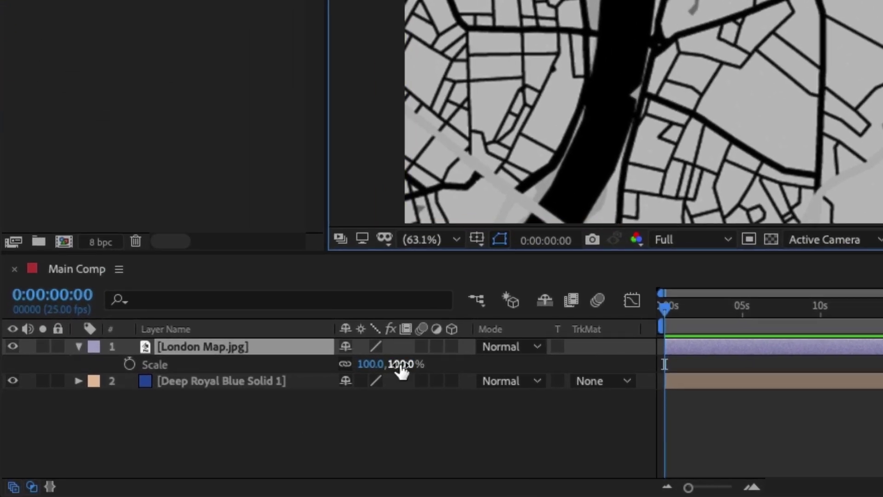
pyautogui.moveTo(401, 368); pyautogui.dragTo(341, 363)
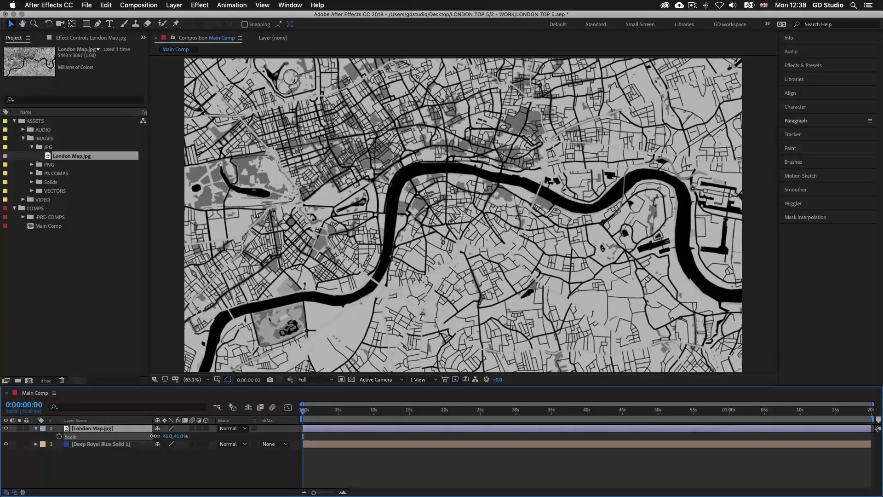
pyautogui.moveTo(155, 435); pyautogui.dragTo(154, 435)
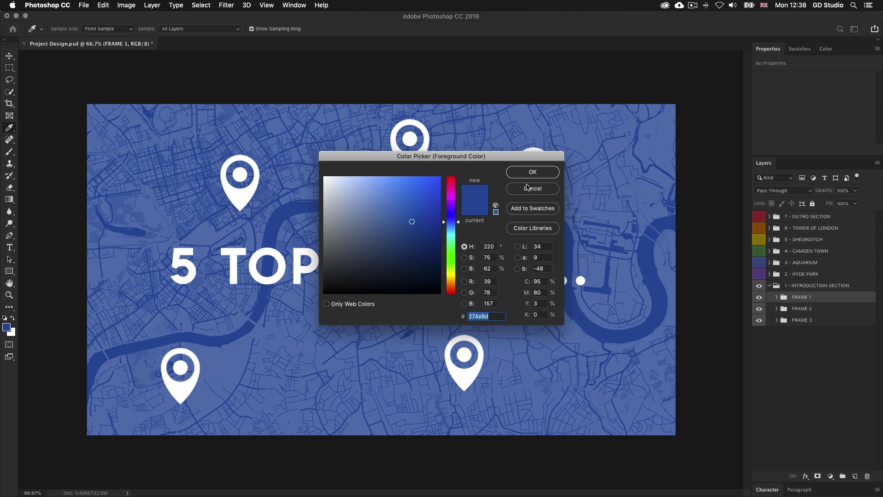
pyautogui.click(528, 187)
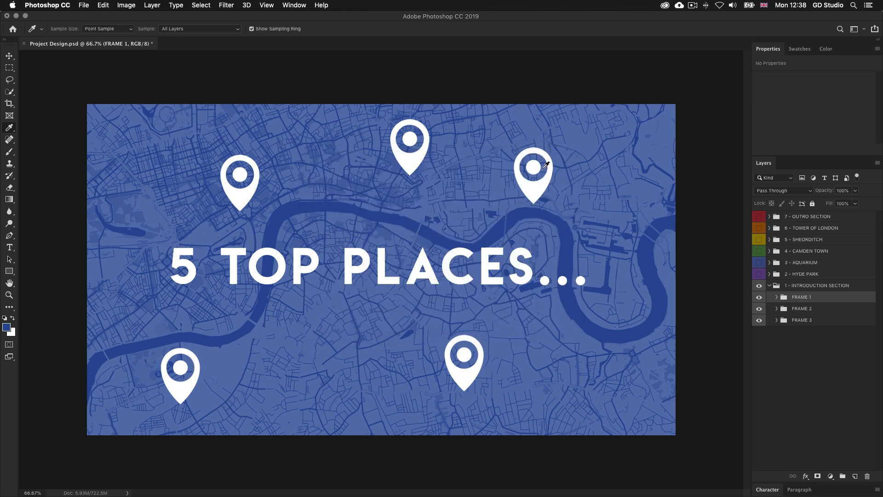
pyautogui.press('v')
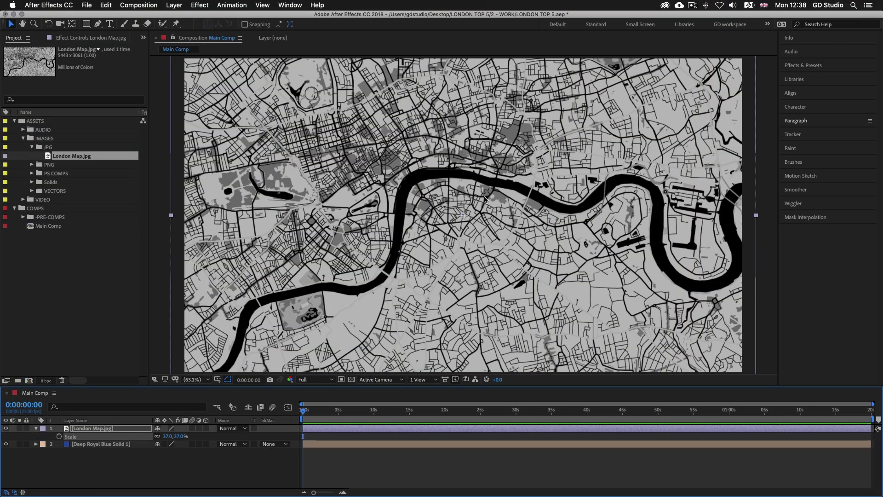
# - Set the London Map.jpg layer's blending mode to Screen over the blue solid
pyautogui.click(357, 430)
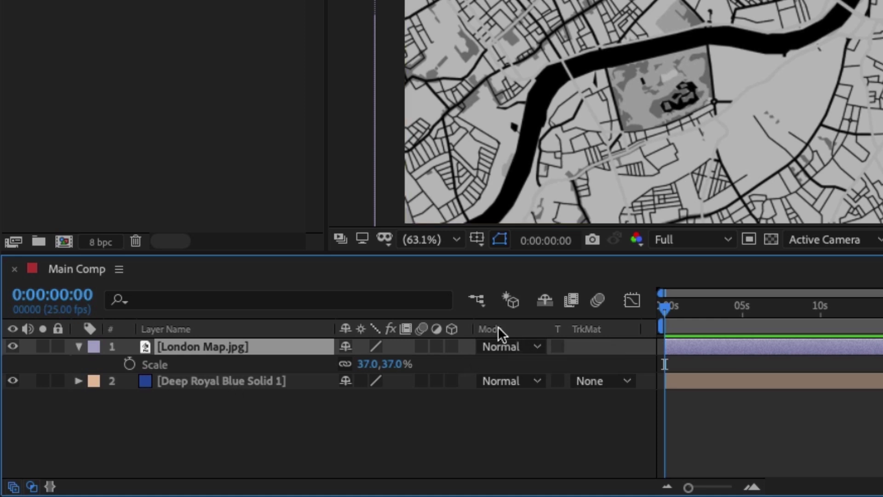
pyautogui.rightClick(498, 327)
pyautogui.moveTo(560, 392)
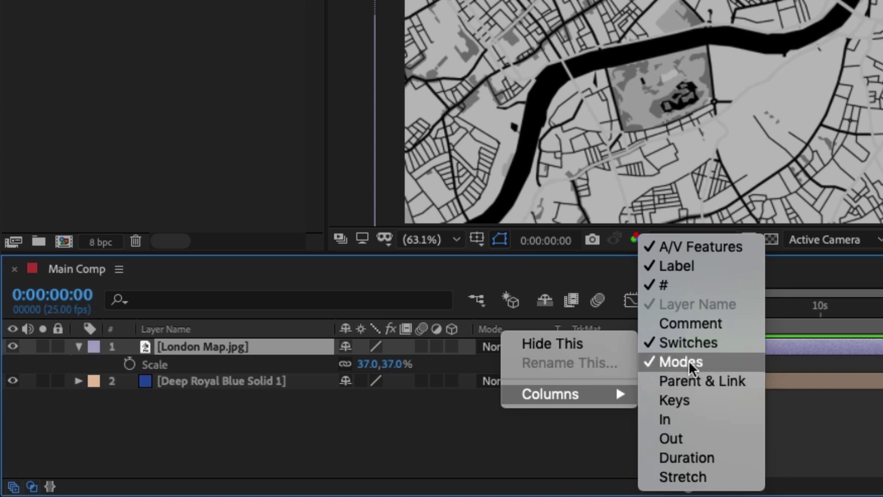
pyautogui.click(479, 396)
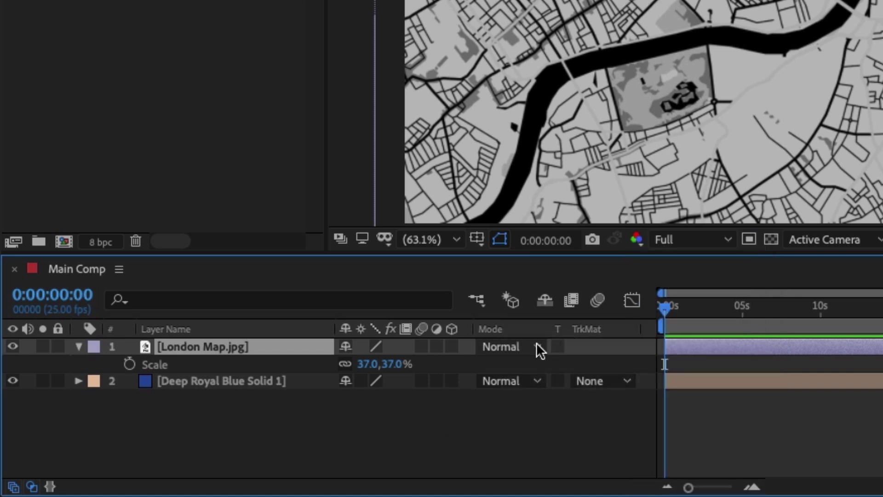
pyautogui.click(536, 346)
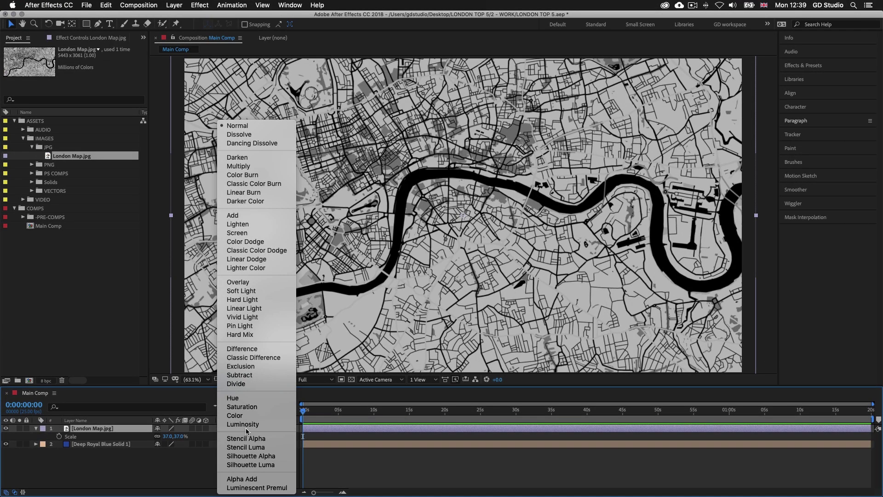
pyautogui.click(258, 234)
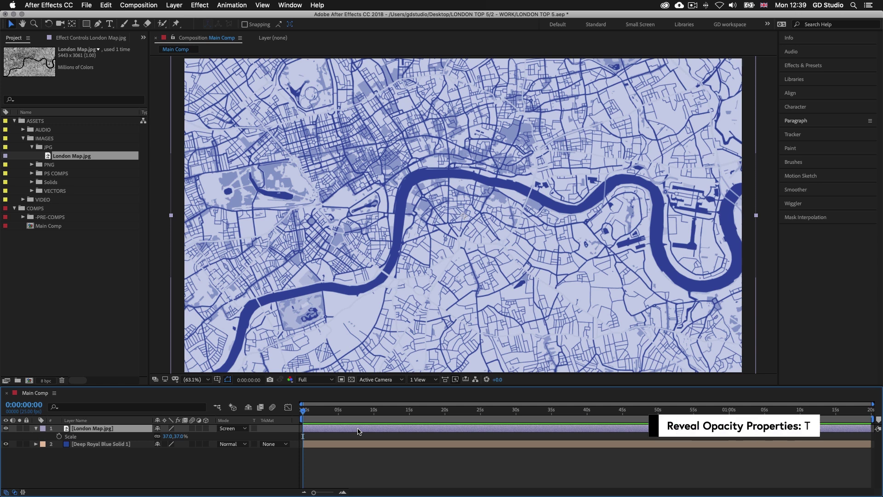
# - Lower the London Map layer's opacity to 30%
pyautogui.press('t')
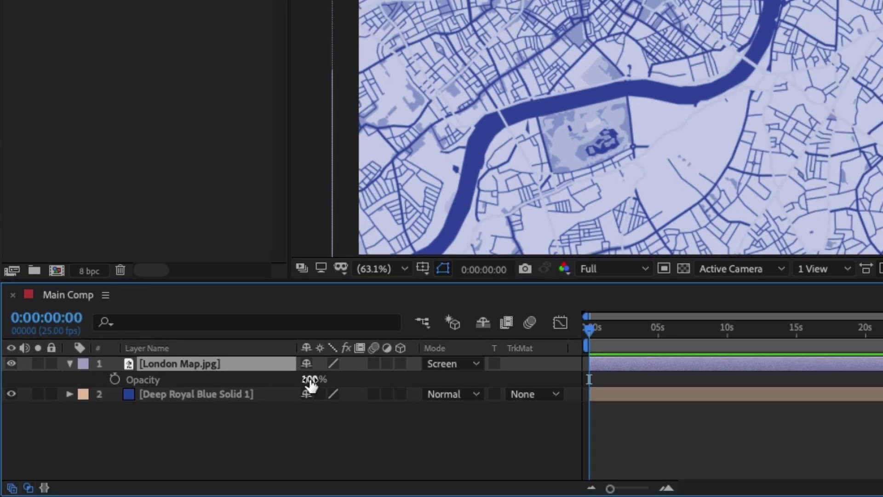
pyautogui.moveTo(346, 365); pyautogui.dragTo(322, 363)
pyautogui.moveTo(150, 436); pyautogui.dragTo(129, 435)
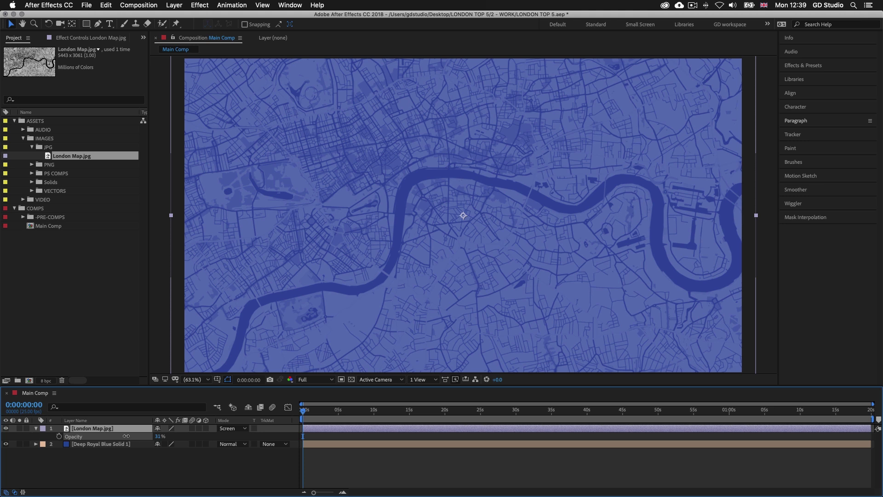
pyautogui.click(388, 465)
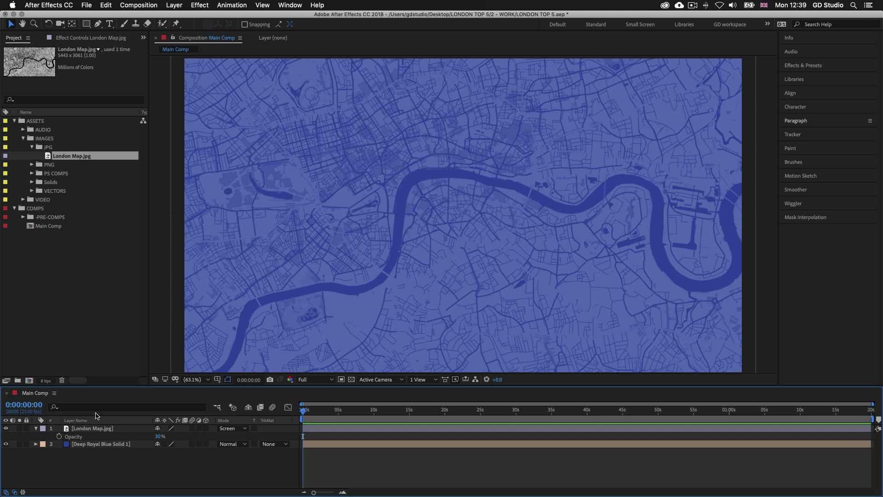
# - Give the London Map layer a Yellow label and collapse its properties
pyautogui.click(42, 428)
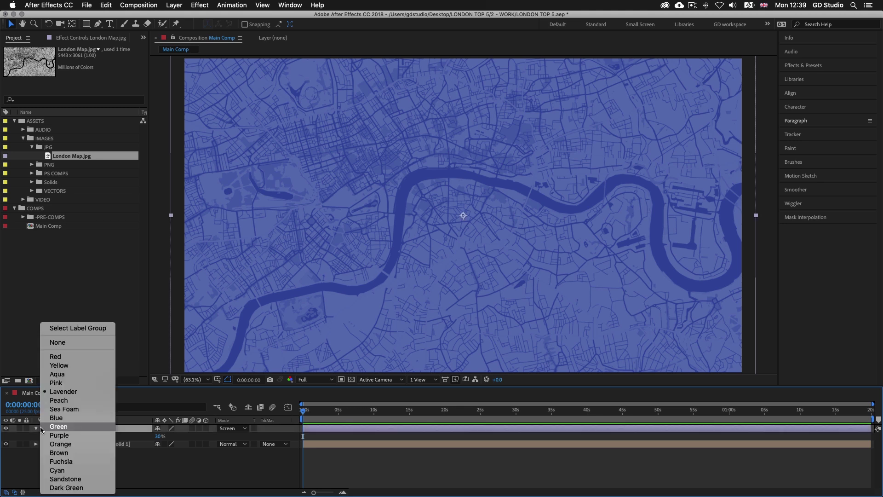
pyautogui.click(73, 365)
pyautogui.click(425, 427)
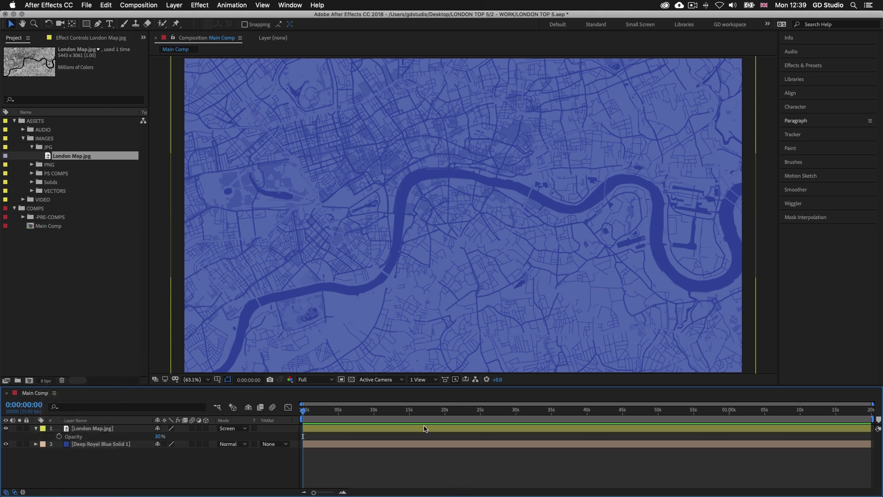
pyautogui.press('t')
pyautogui.click(425, 447)
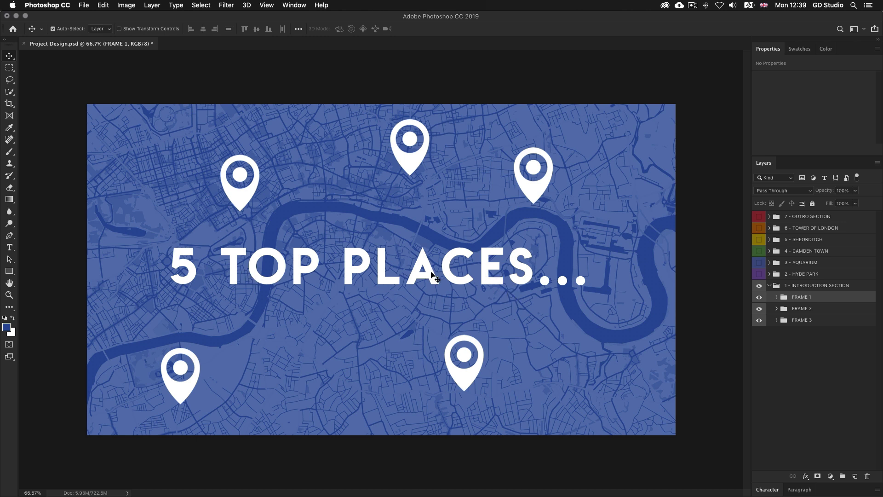
# - Create a white 150 px text layer on the map and type '5 top places...'
pyautogui.press('super')
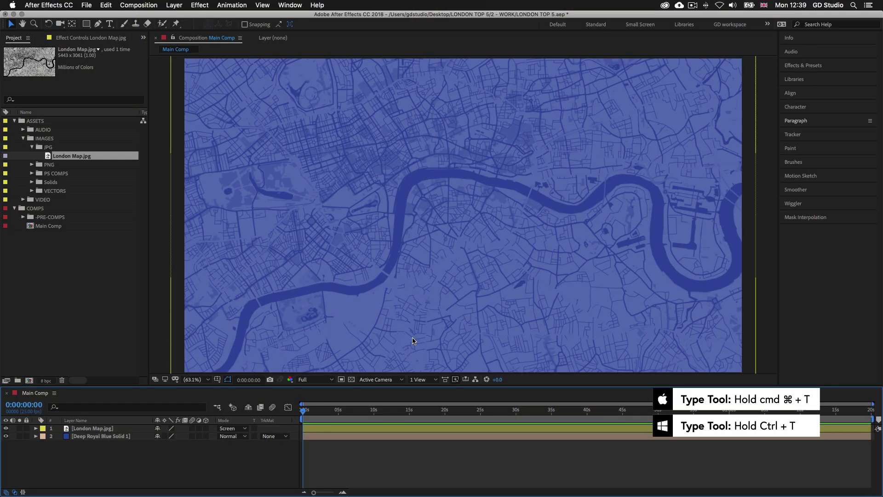
pyautogui.press('super+t')
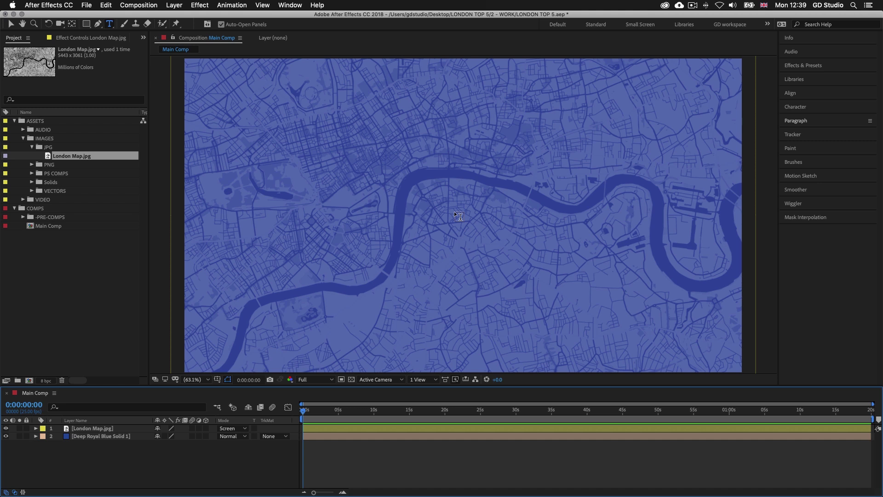
pyautogui.click(271, 217)
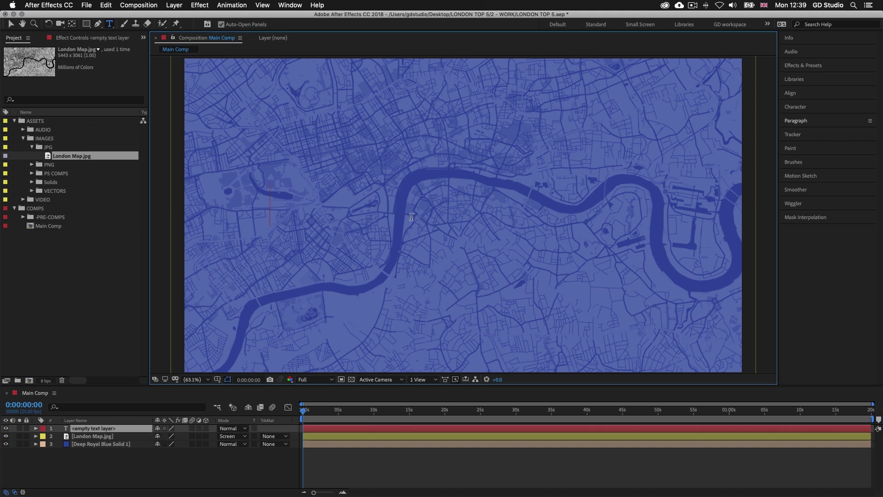
pyautogui.click(798, 107)
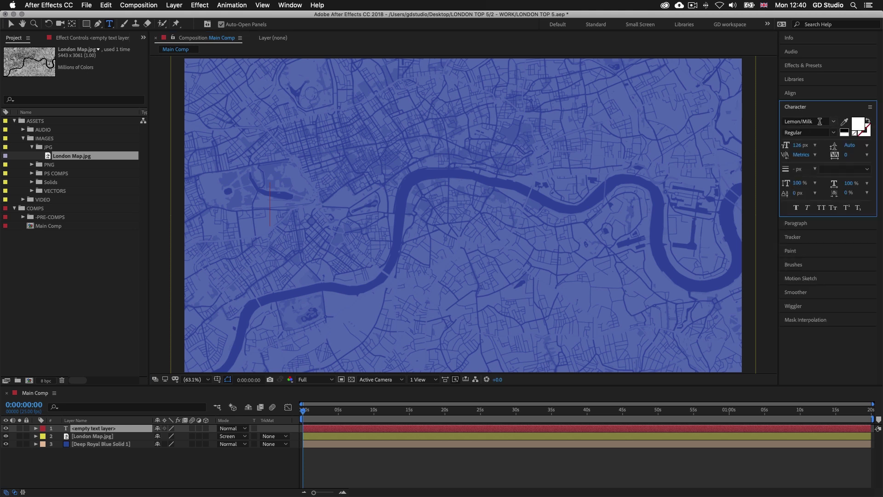
pyautogui.click(800, 144)
pyautogui.write('150')
pyautogui.click(858, 125)
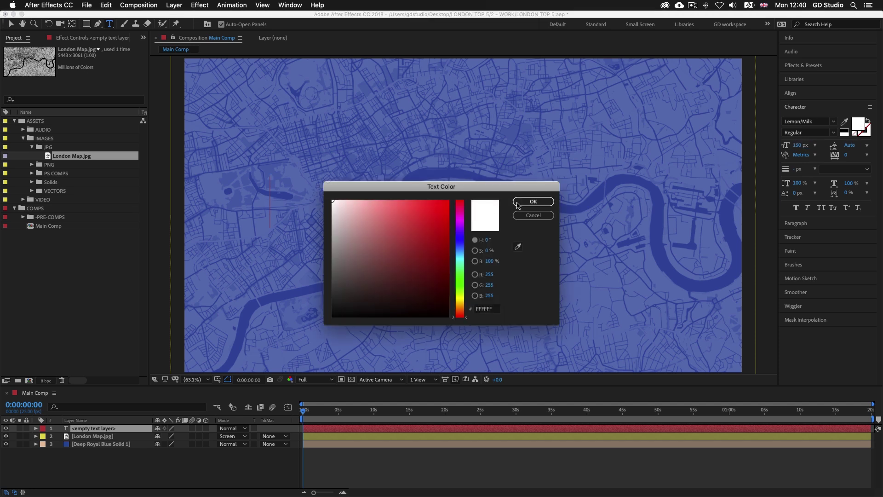
pyautogui.click(534, 202)
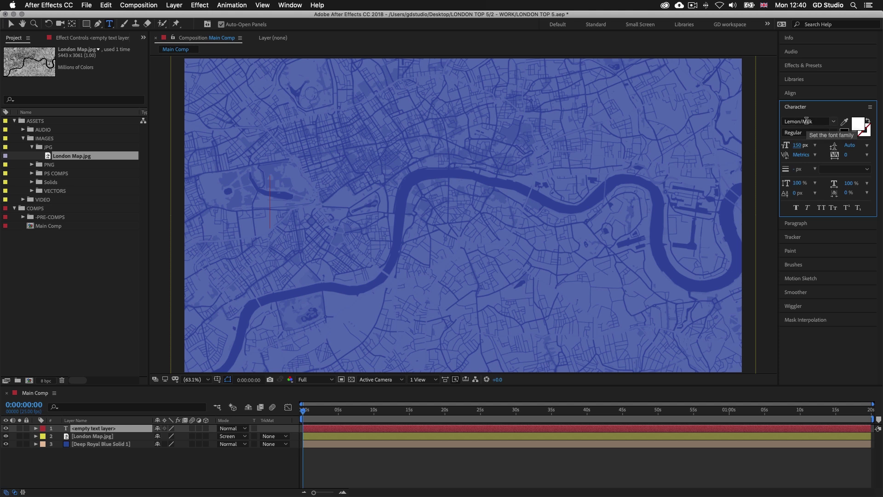
pyautogui.click(282, 202)
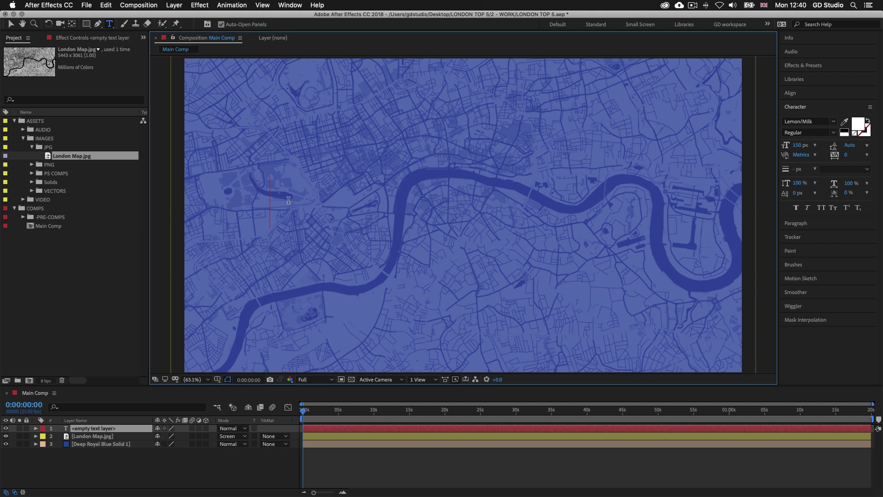
pyautogui.write('5 top')
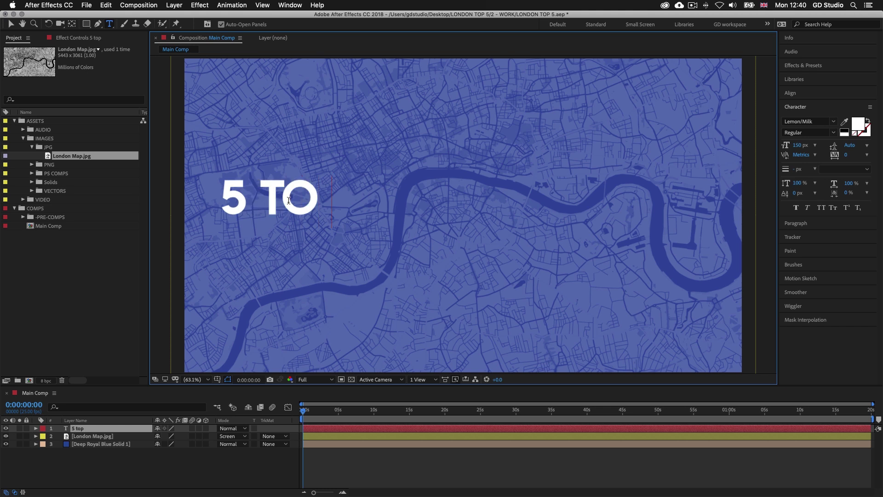
pyautogui.write(' places..')
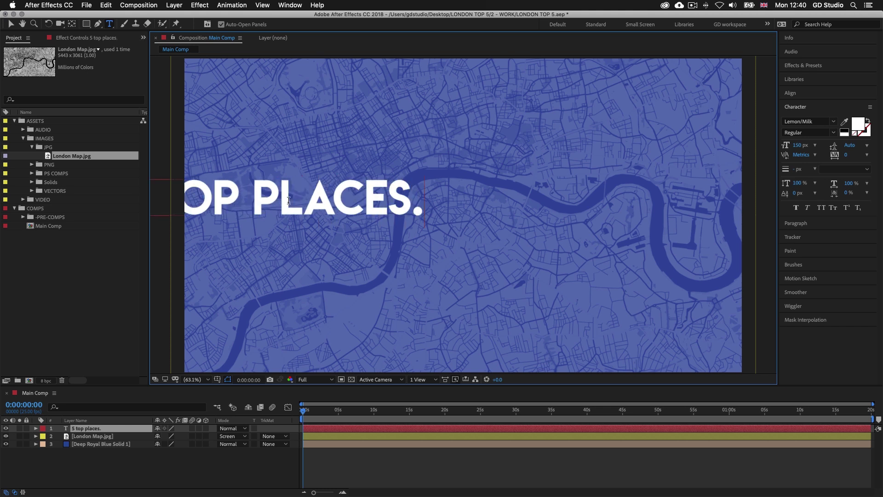
pyautogui.write('.')
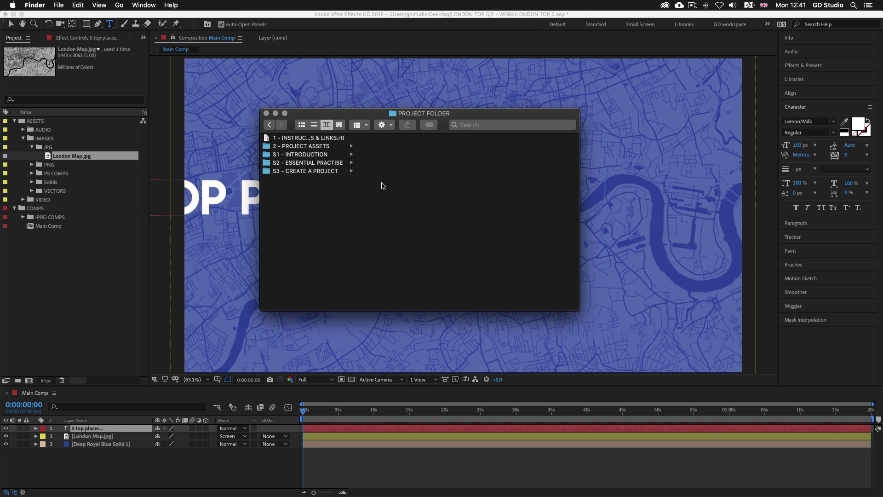
# - Open GET THE FONT HERE.rtf from 2 - PROJECT ASSETS > TYPEFACE in TextEdit
pyautogui.click(302, 147)
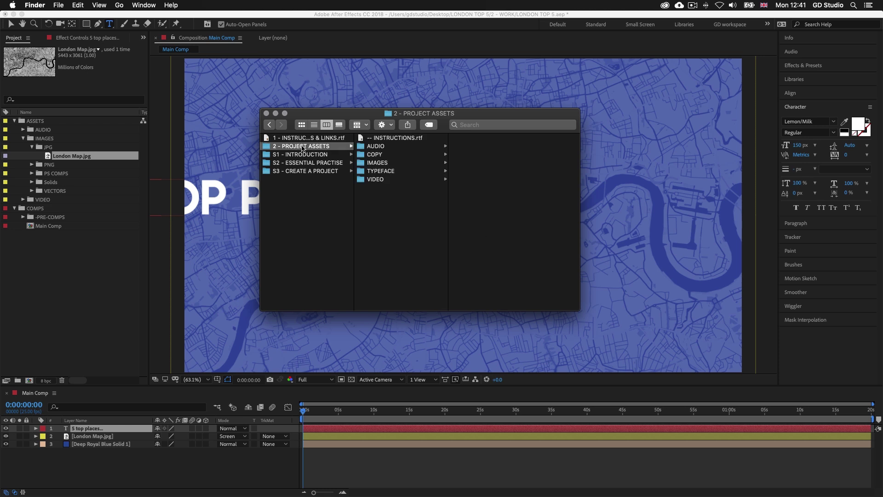
pyautogui.click(396, 172)
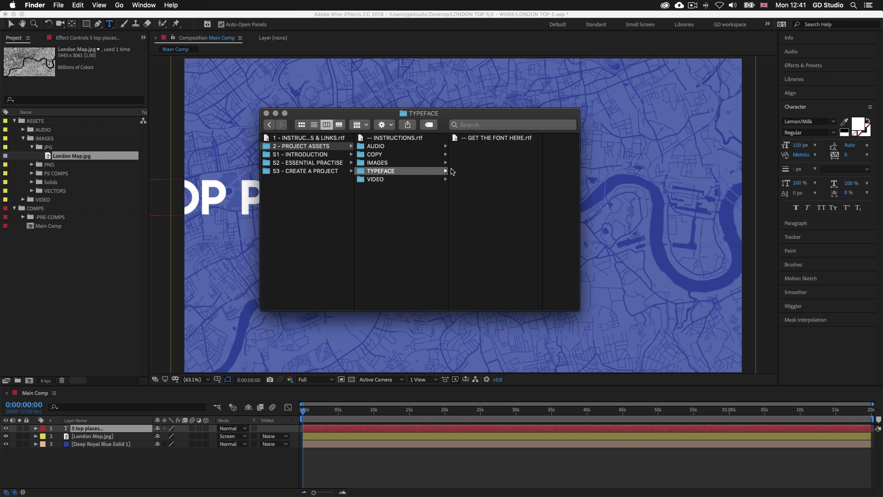
pyautogui.click(493, 139)
pyautogui.doubleClick(427, 138)
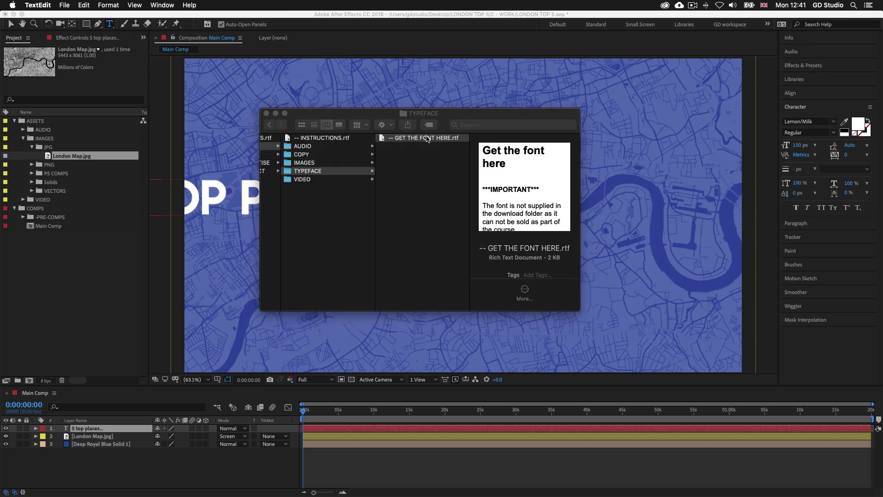
pyautogui.moveTo(385, 43); pyautogui.dragTo(575, 57)
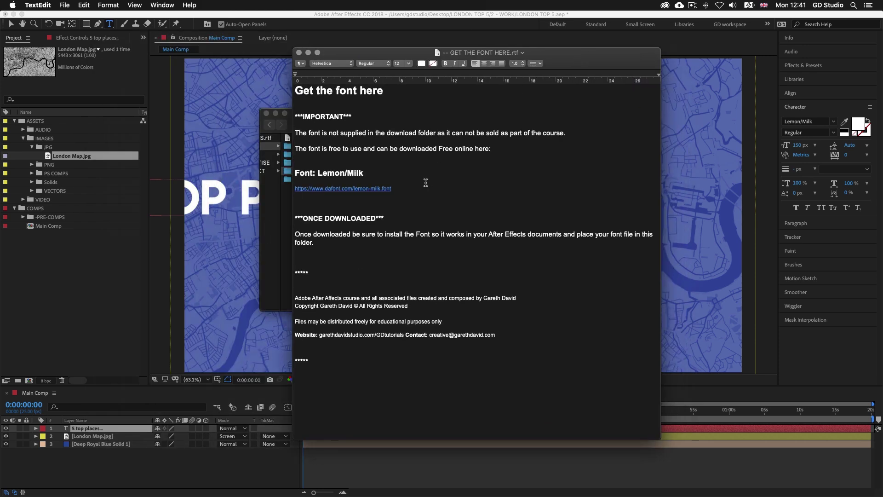